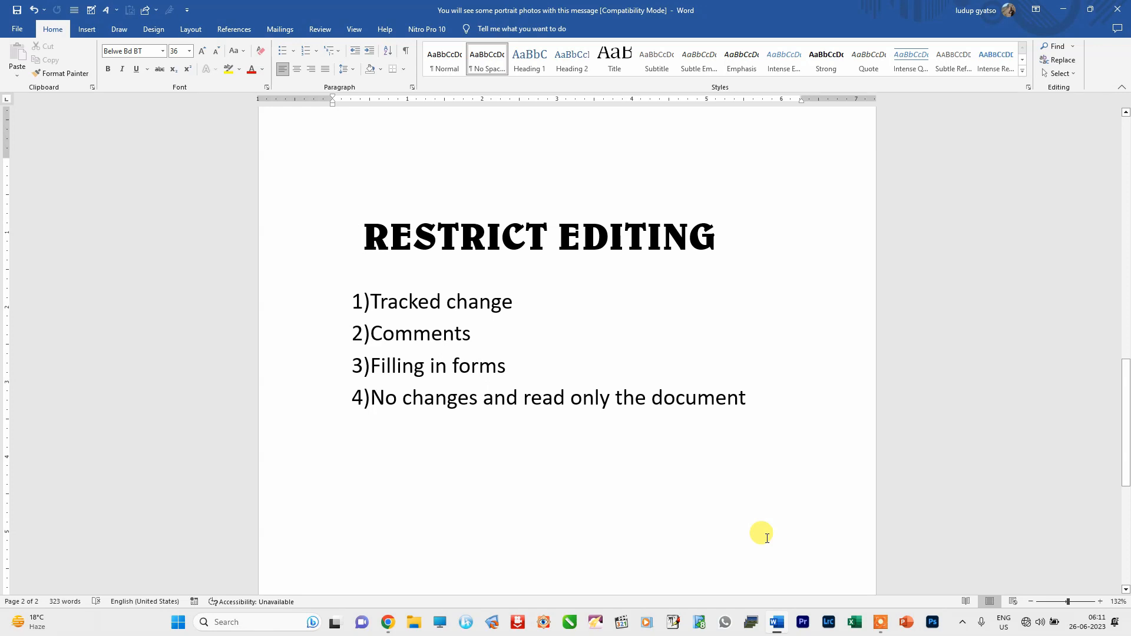
# - Open Restrict Editing from File > Info > Protect Document, then close the pane
pyautogui.click(364, 237)
pyautogui.click(17, 29)
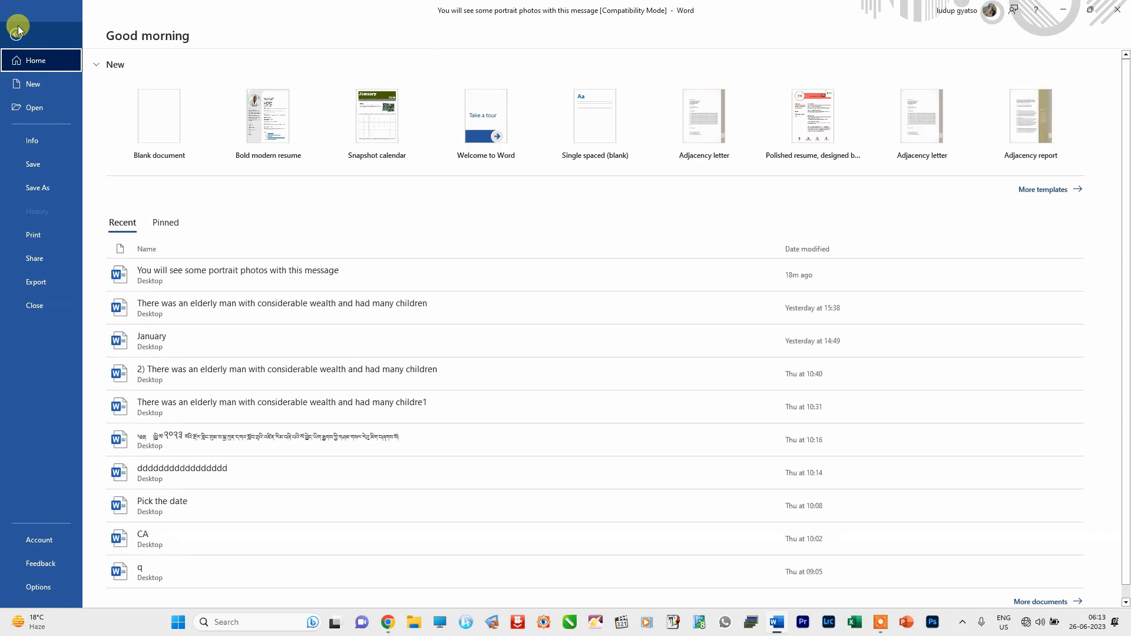
pyautogui.click(34, 141)
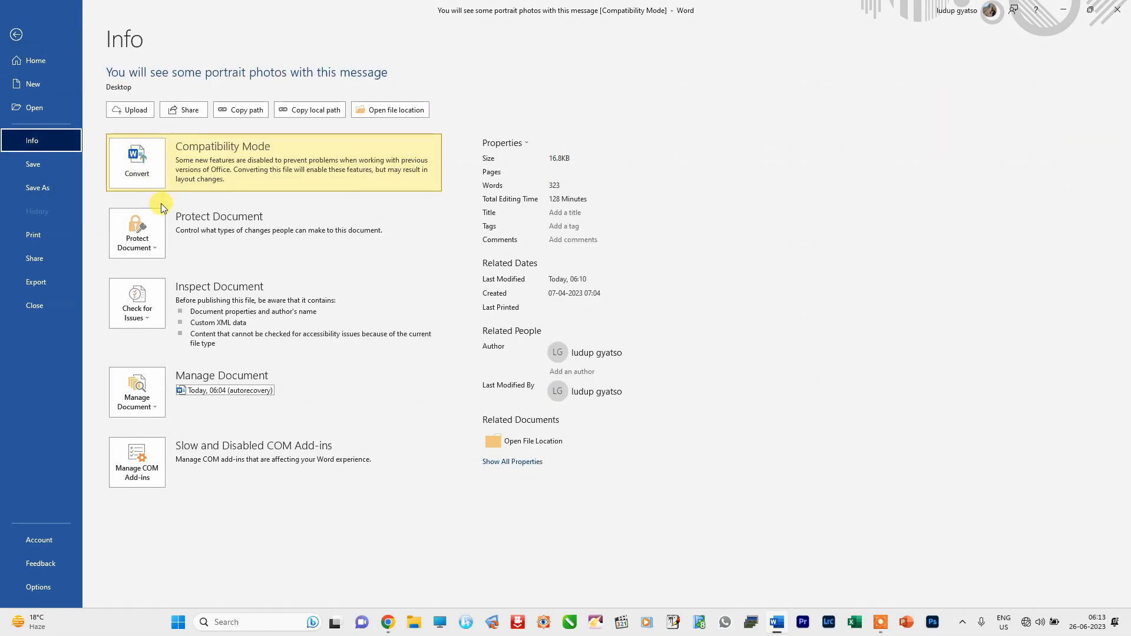
pyautogui.click(156, 249)
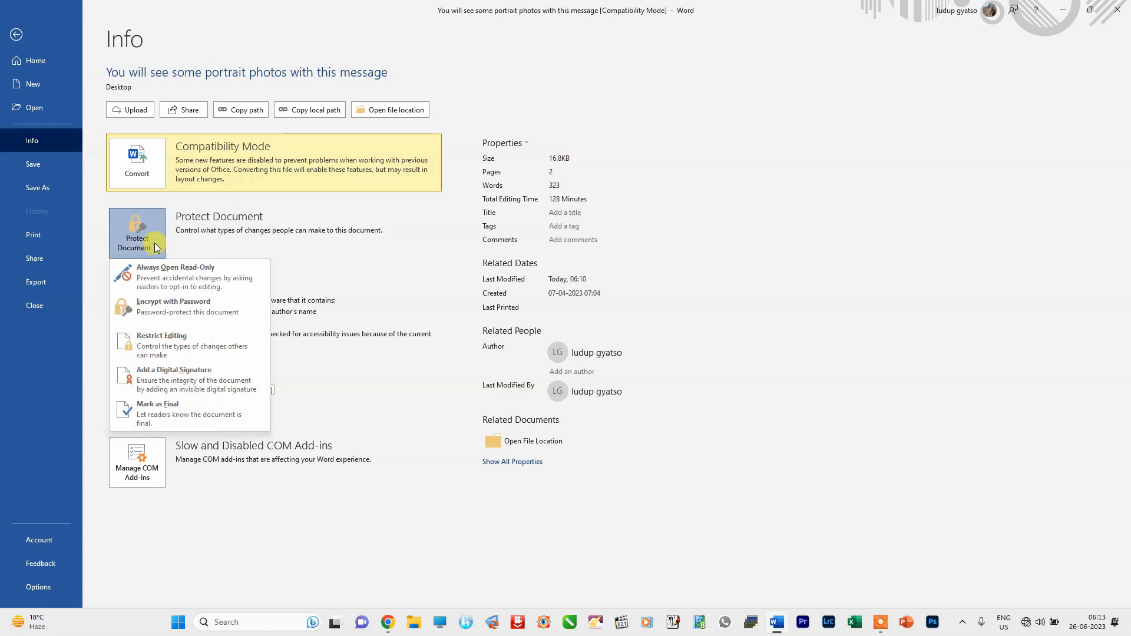
pyautogui.click(161, 351)
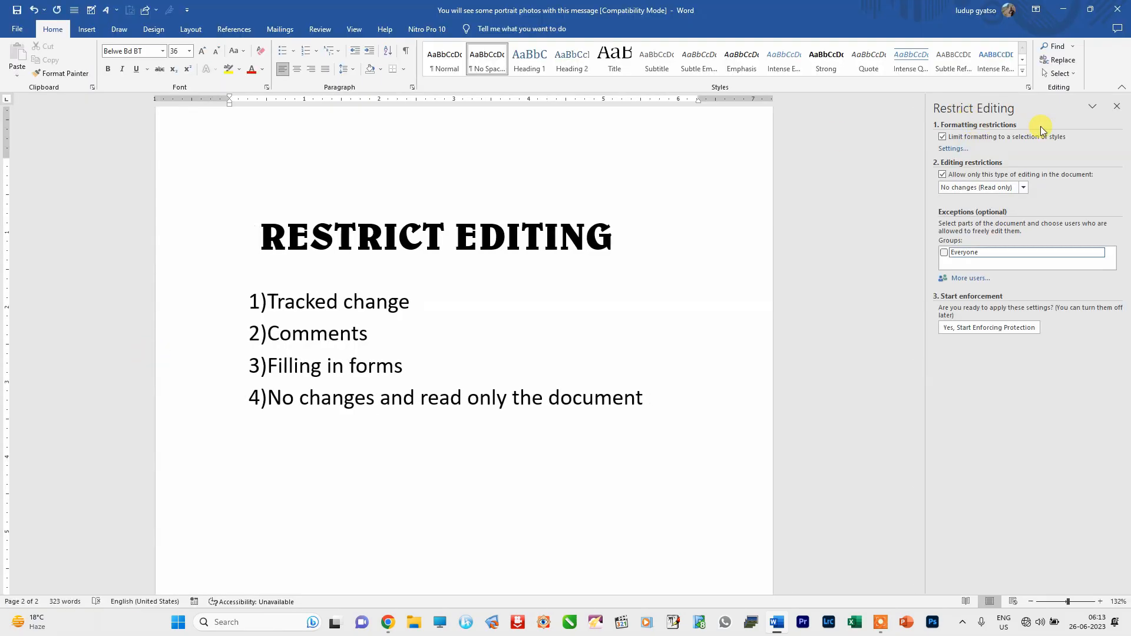
pyautogui.click(1117, 107)
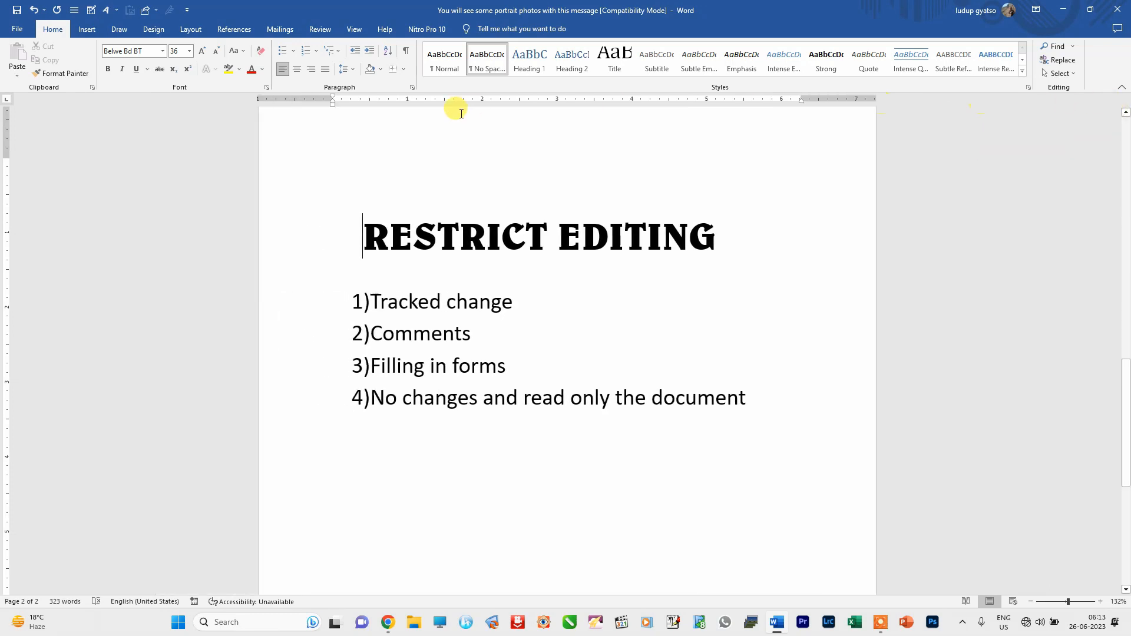
# - Open and close Restrict Editing from the Review tab, then reopen it through File > Info
pyautogui.click(320, 28)
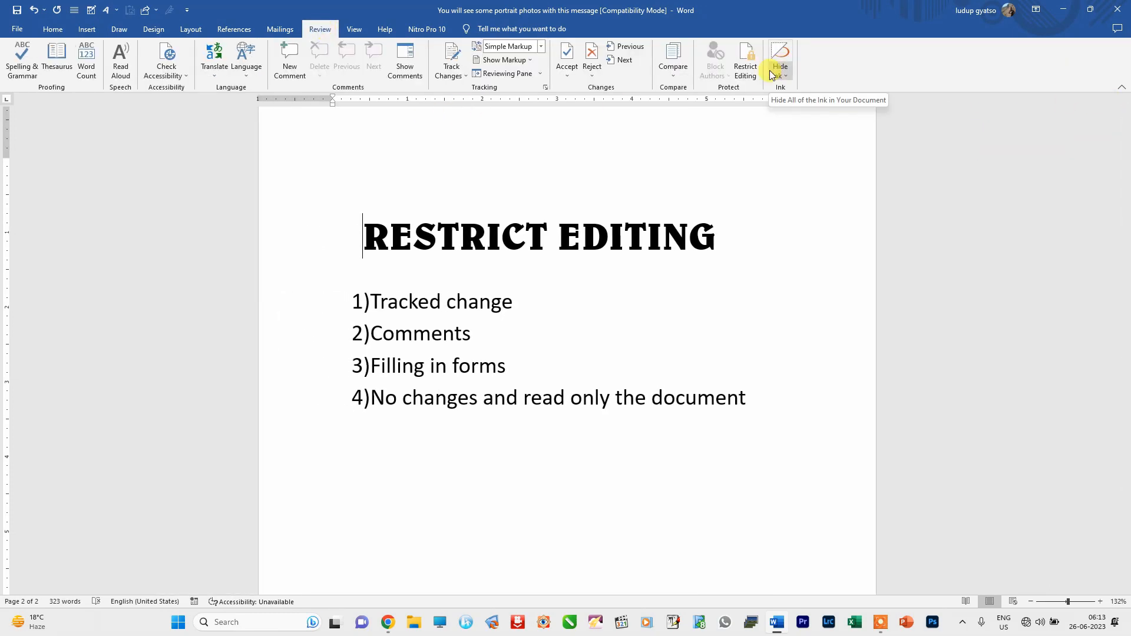
pyautogui.click(746, 70)
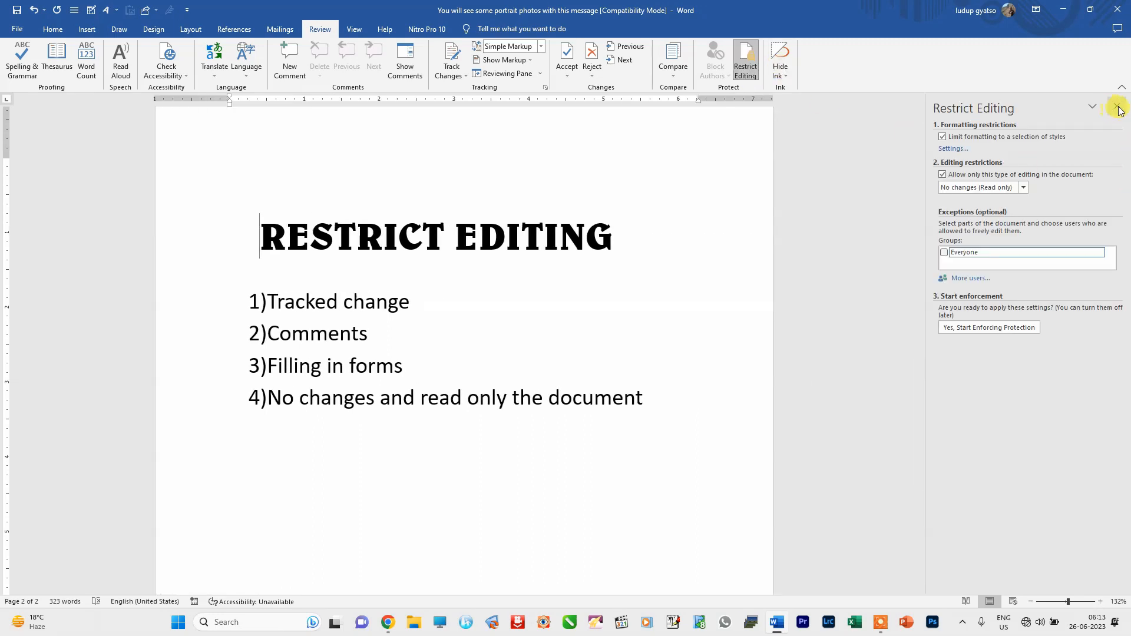
pyautogui.click(1118, 107)
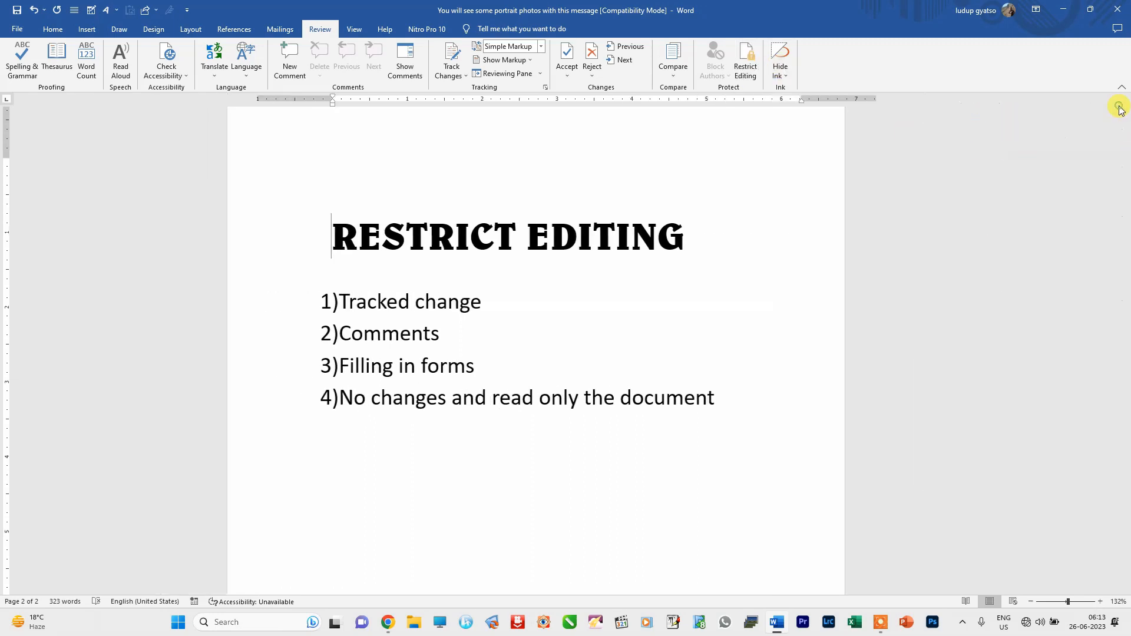
pyautogui.click(14, 33)
pyautogui.click(30, 140)
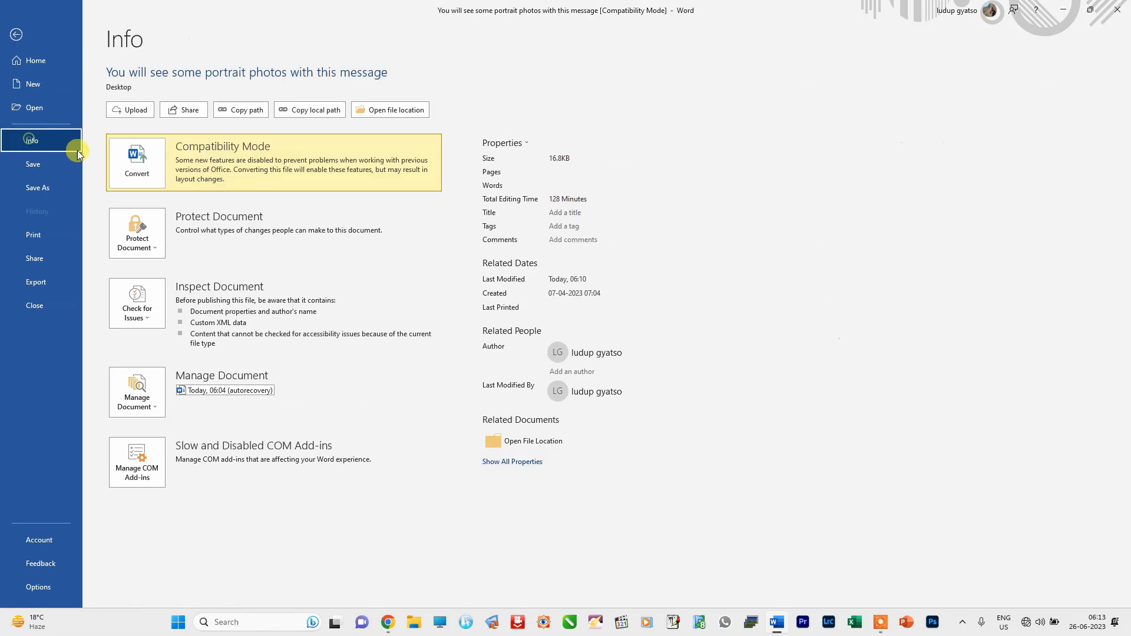
pyautogui.click(152, 250)
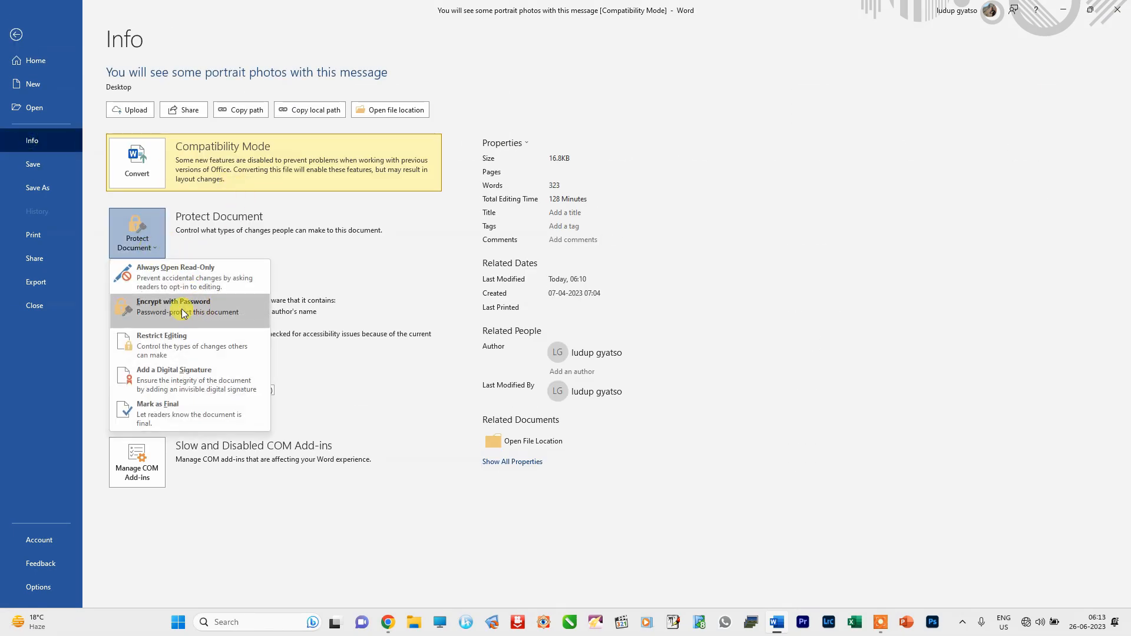
pyautogui.click(161, 345)
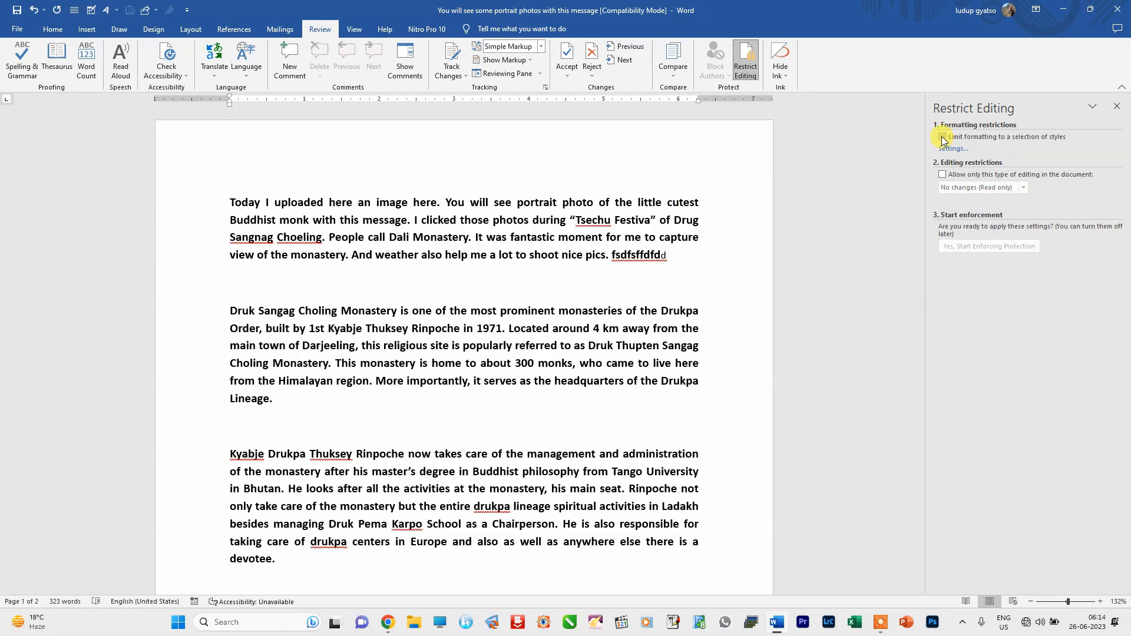
# - Limit formatting to selected styles and restrict editing, trying Tracked changes and then Comments
pyautogui.click(943, 138)
pyautogui.click(943, 175)
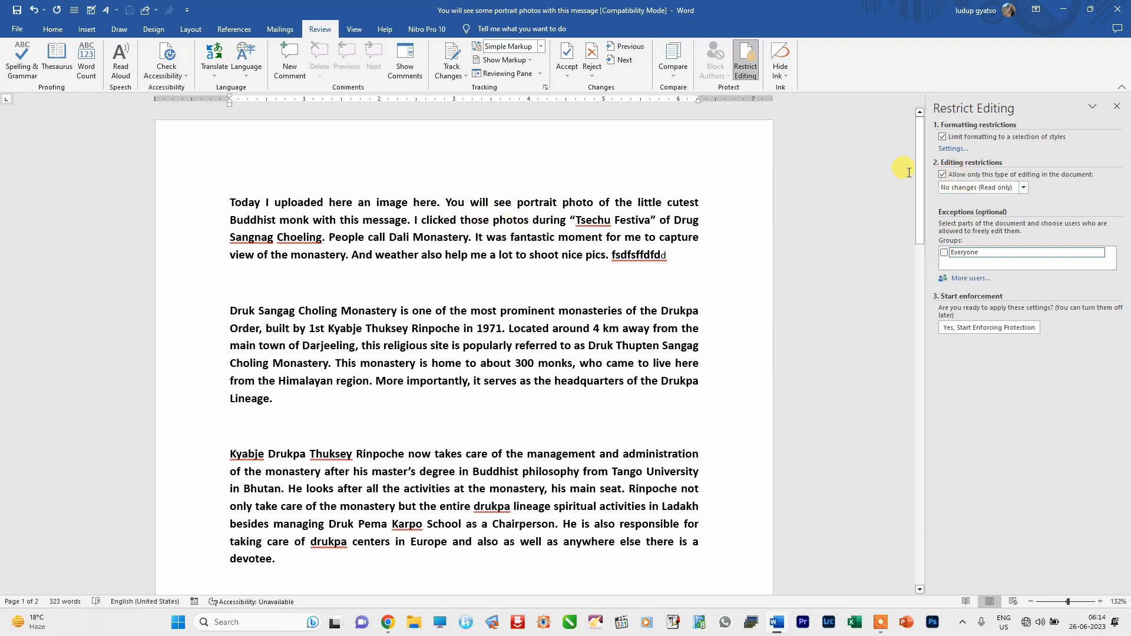
pyautogui.click(1023, 188)
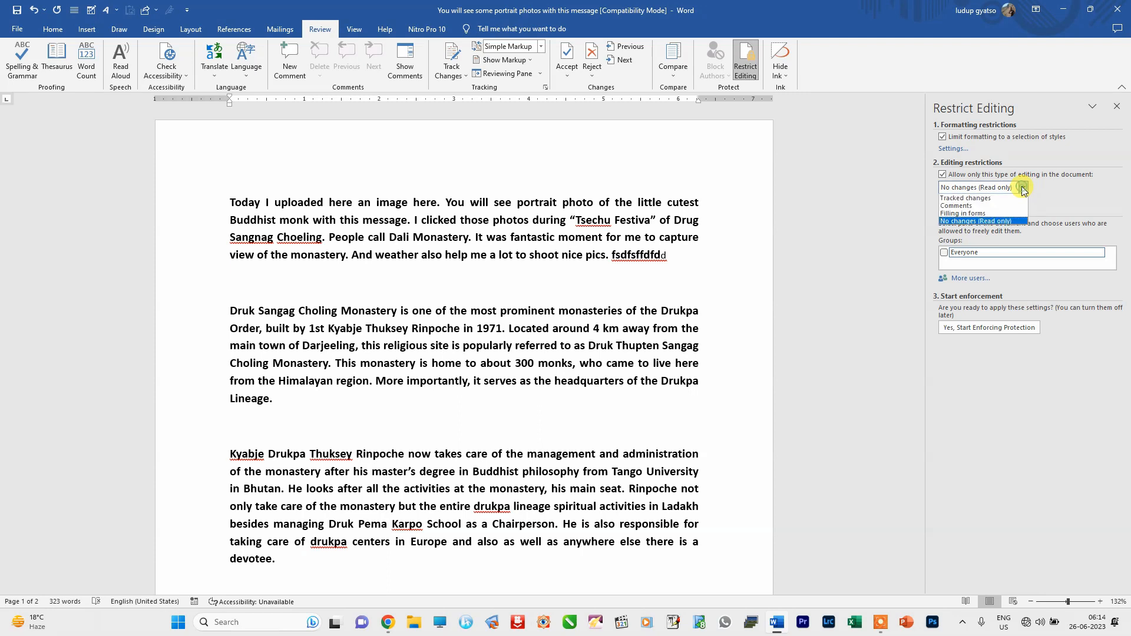
pyautogui.click(965, 198)
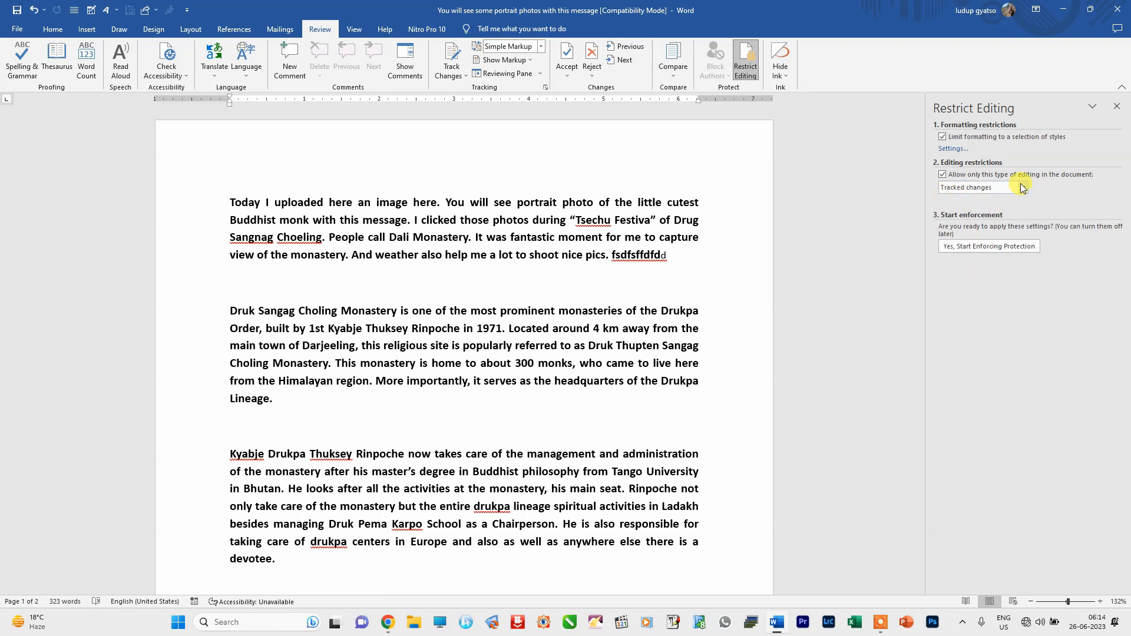
pyautogui.click(1023, 188)
pyautogui.click(954, 208)
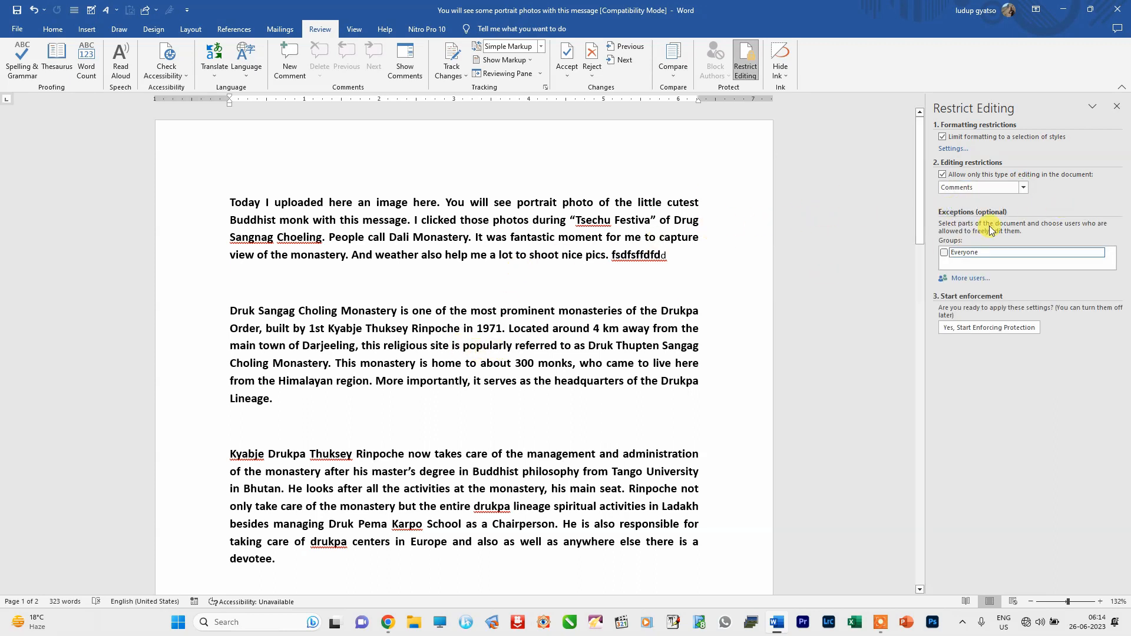
# - Settle on No changes (Read only) and grant Everyone an editing exception
pyautogui.click(1023, 188)
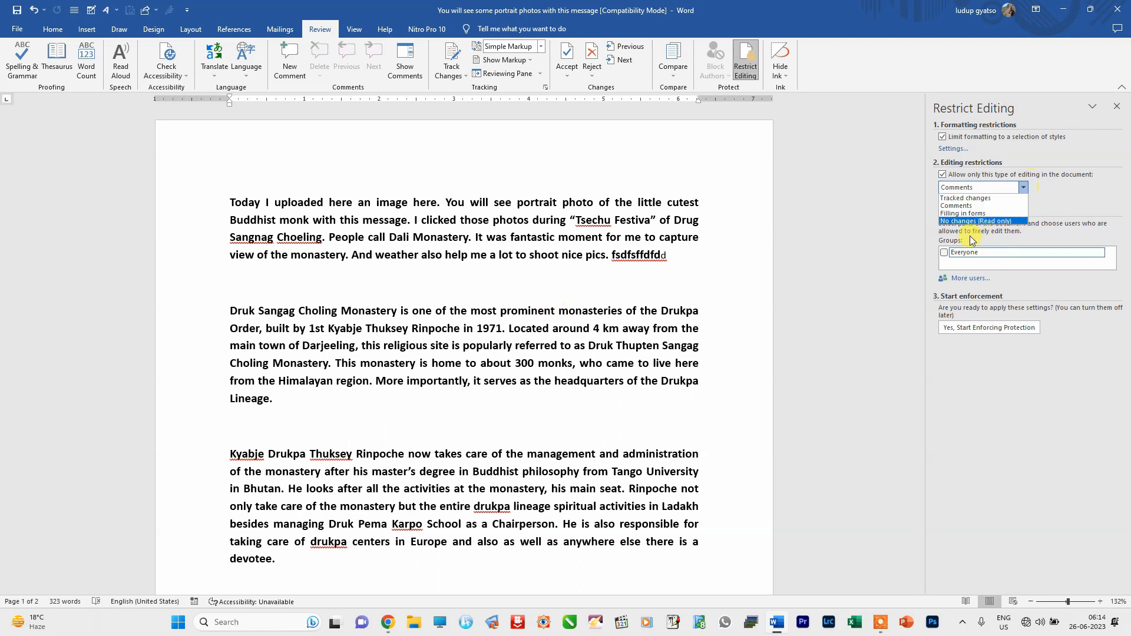
pyautogui.click(1001, 189)
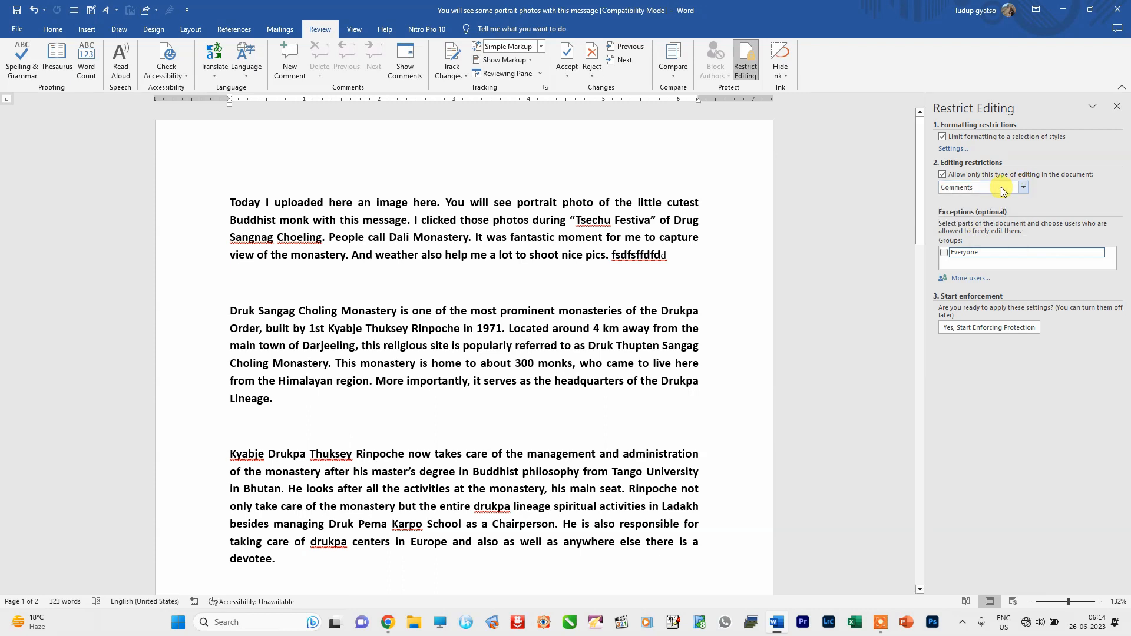
pyautogui.click(1023, 189)
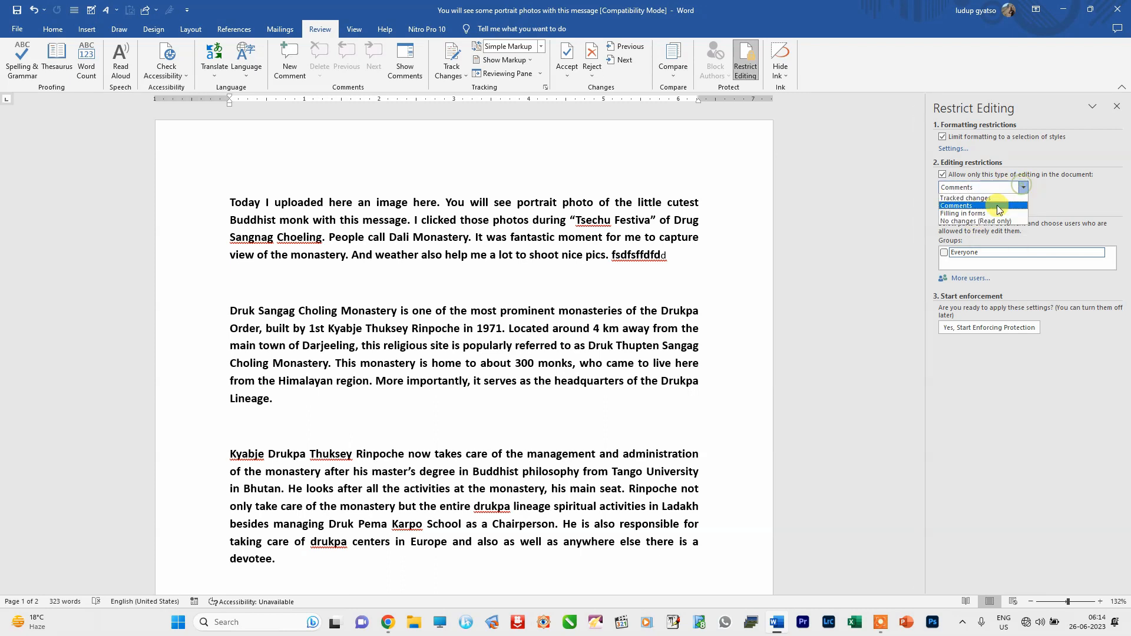
pyautogui.click(977, 223)
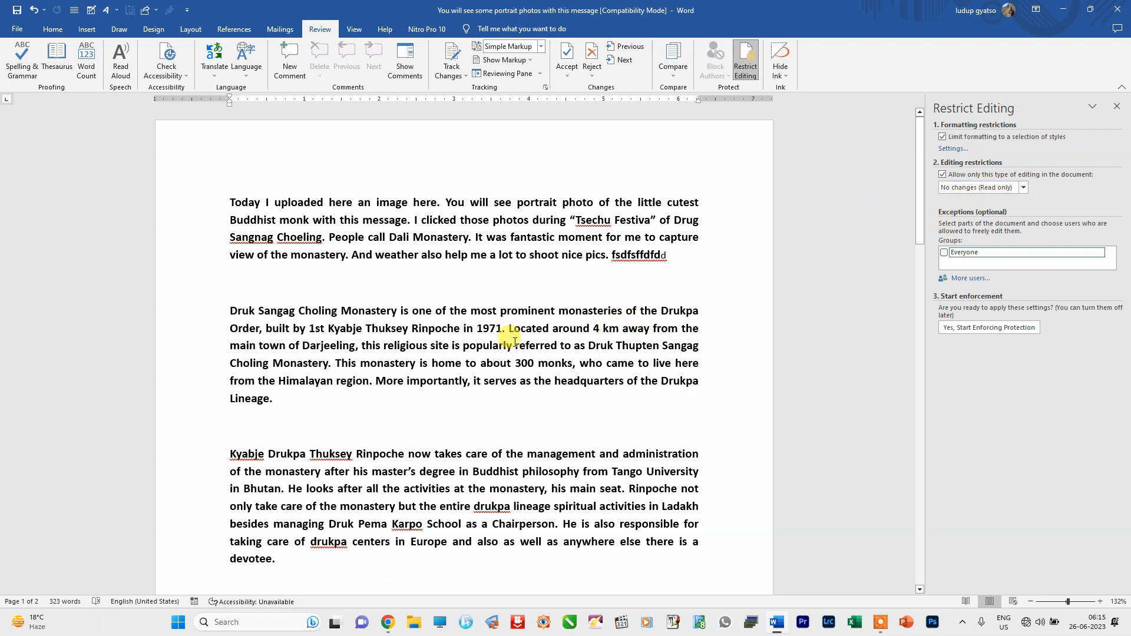
pyautogui.click(944, 253)
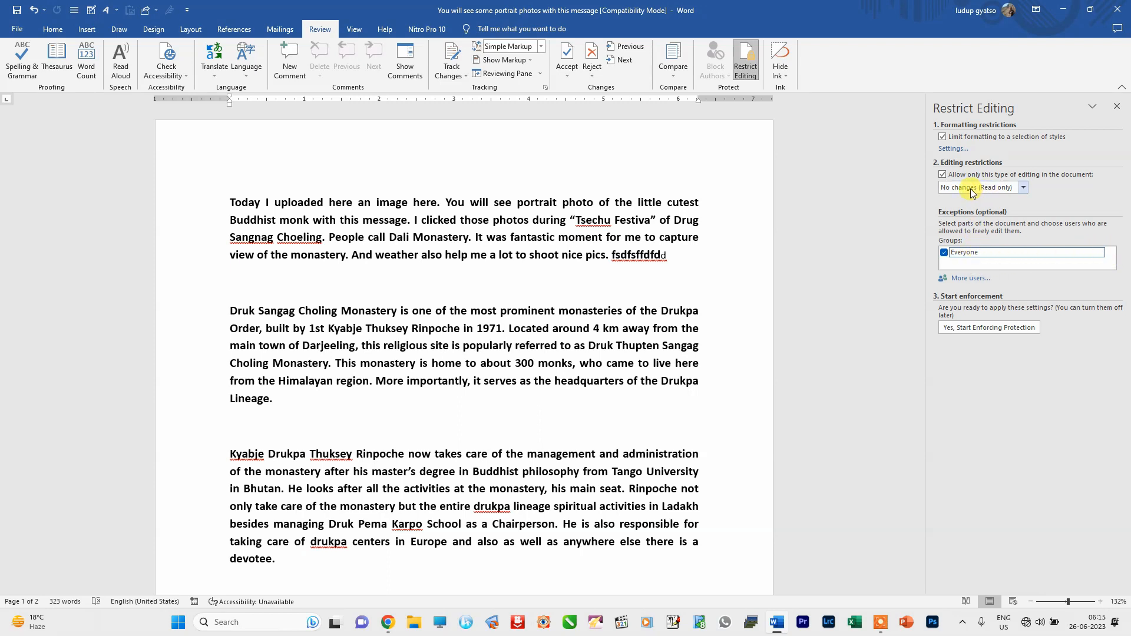
# - Remove the Everyone exception, cancel adding more users, then re-check Everyone for the selected text
pyautogui.click(1100, 253)
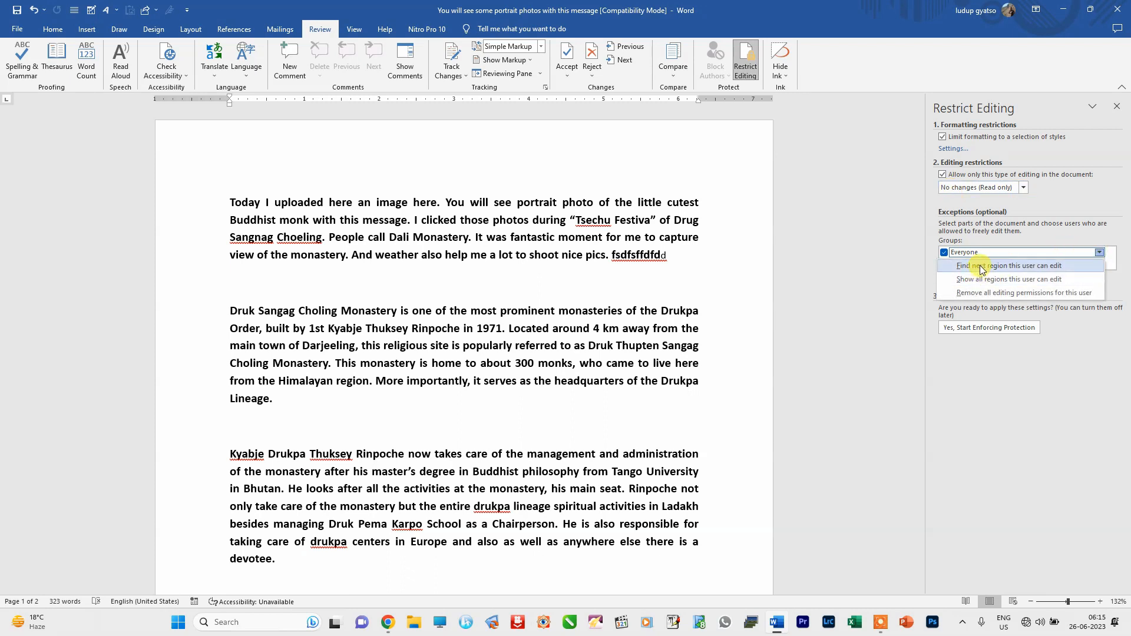
pyautogui.click(845, 272)
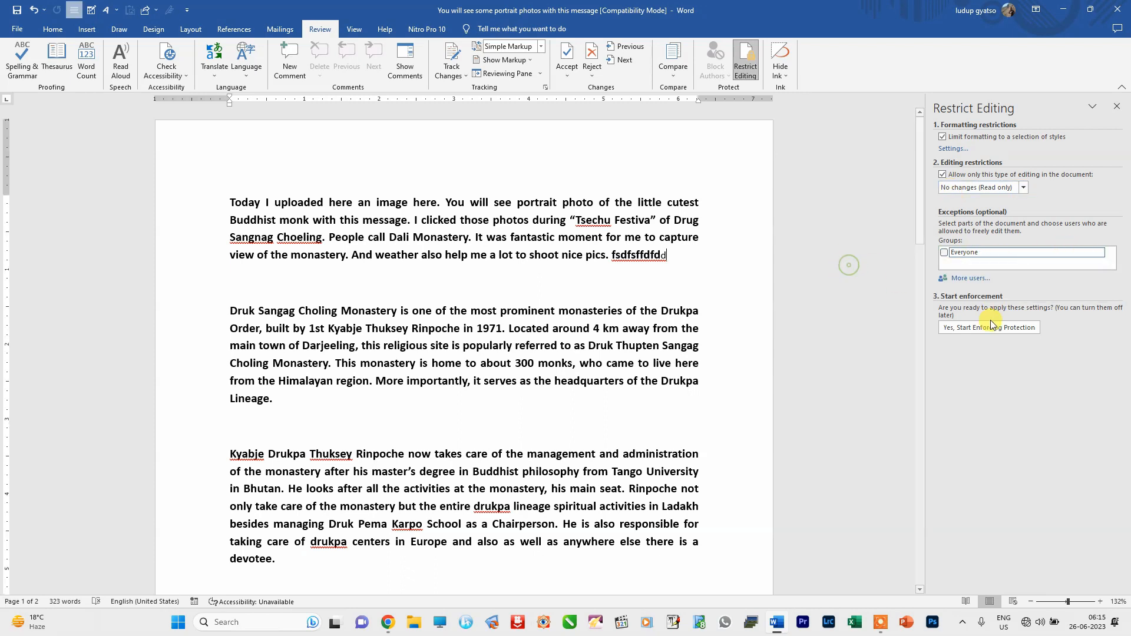
pyautogui.click(970, 278)
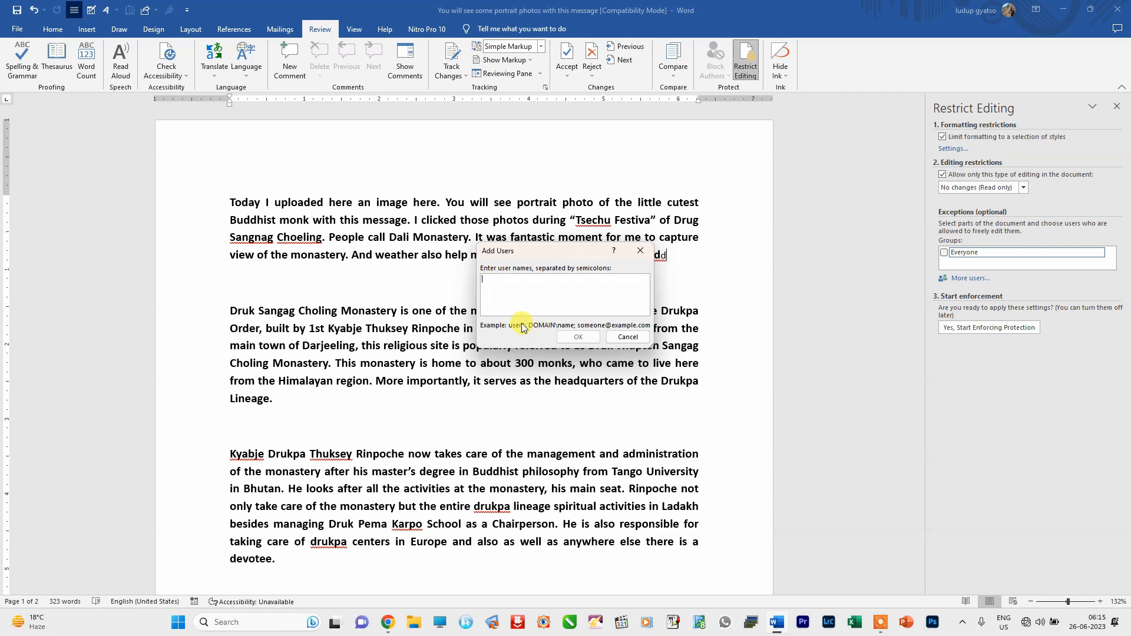
pyautogui.click(628, 337)
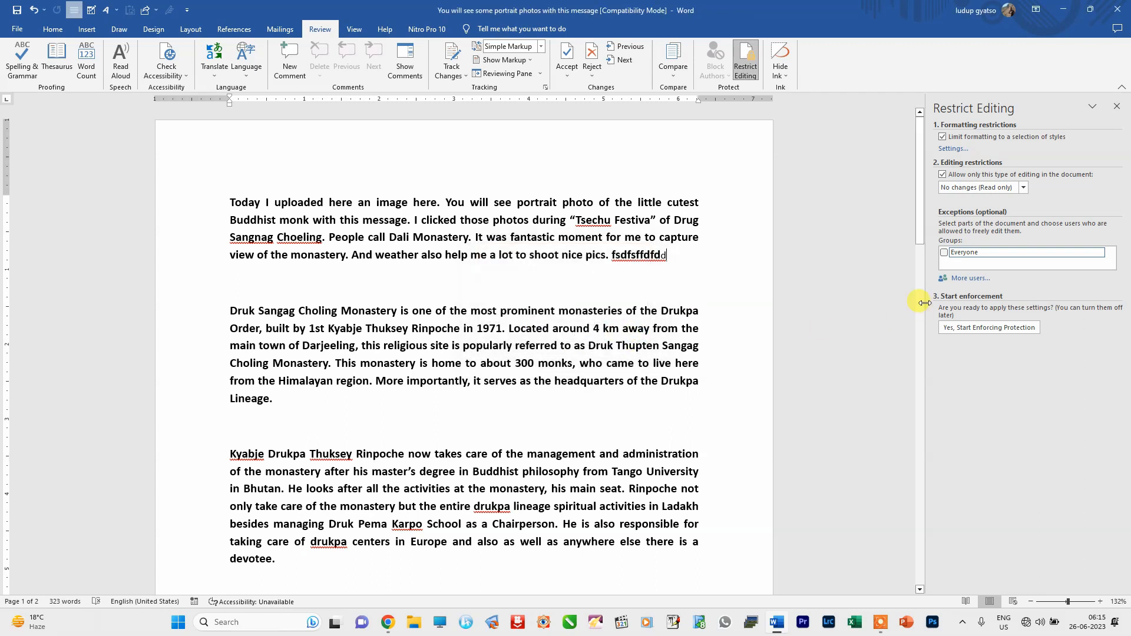
pyautogui.click(945, 253)
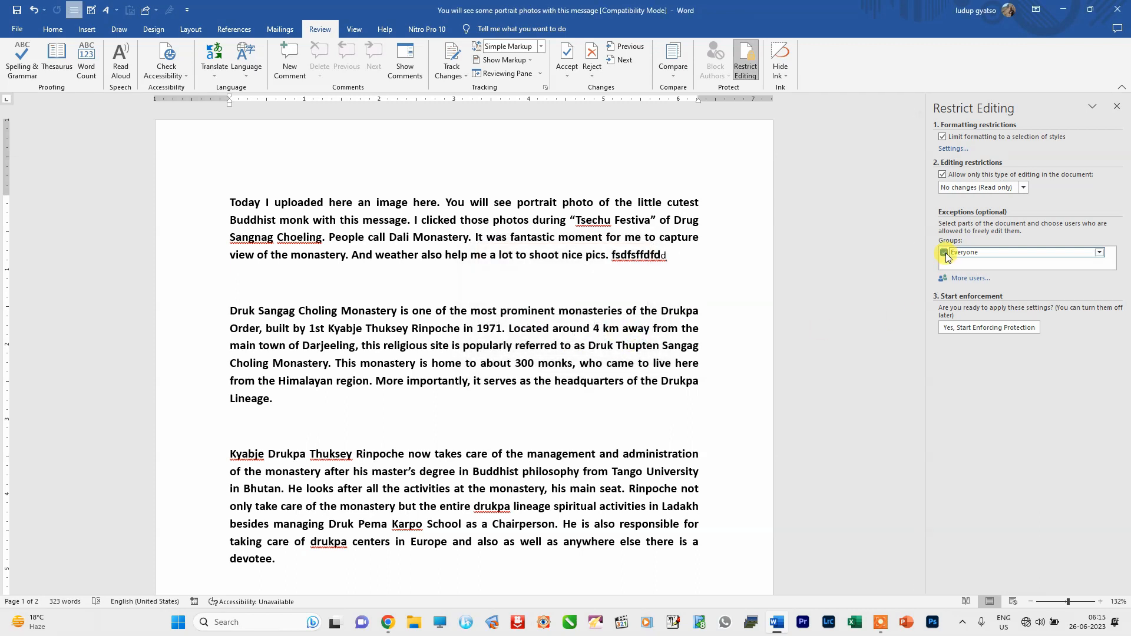
# - Start enforcing protection, entering and confirming a password
pyautogui.click(974, 329)
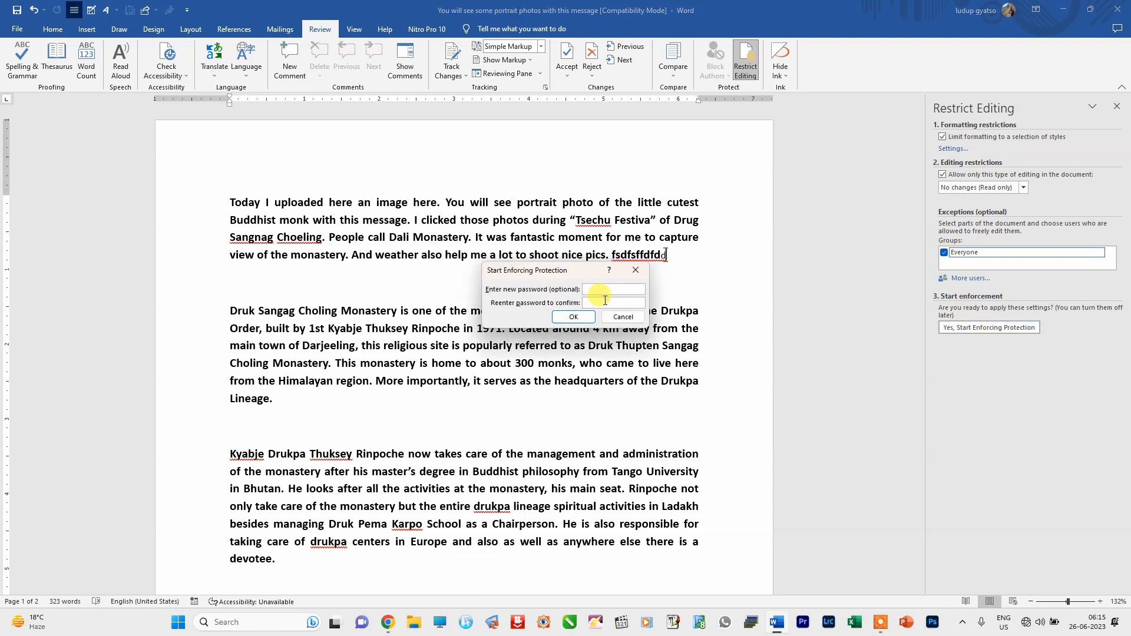
pyautogui.write('•••')
pyautogui.click(573, 316)
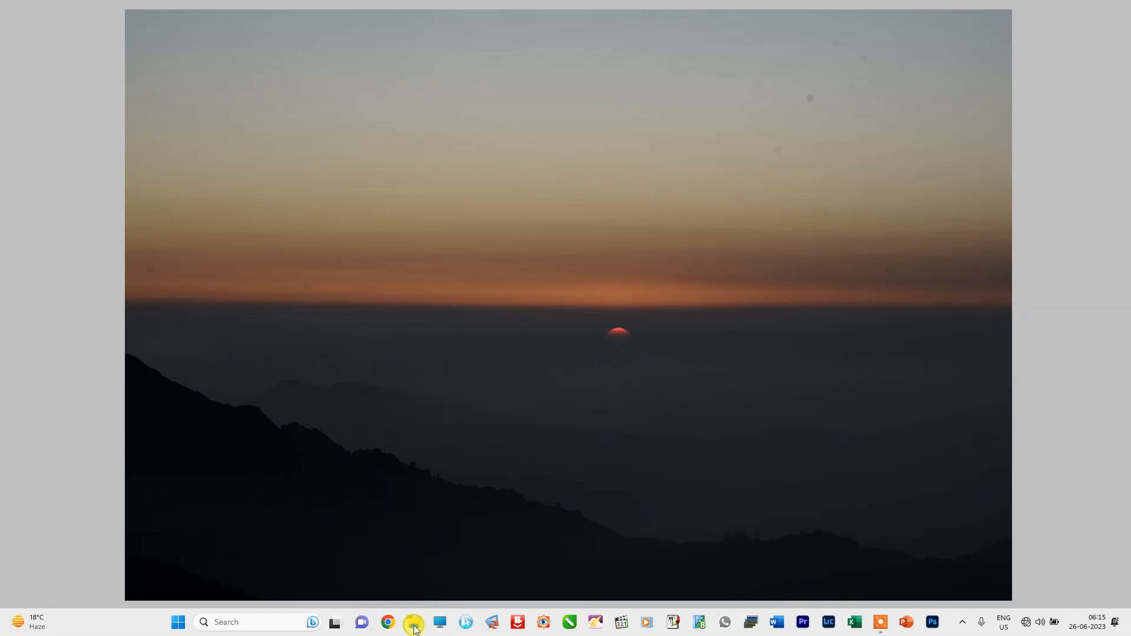
# - Reopen the document from the Desktop in File Explorer and try typing 'd', which is refused
pyautogui.click(415, 626)
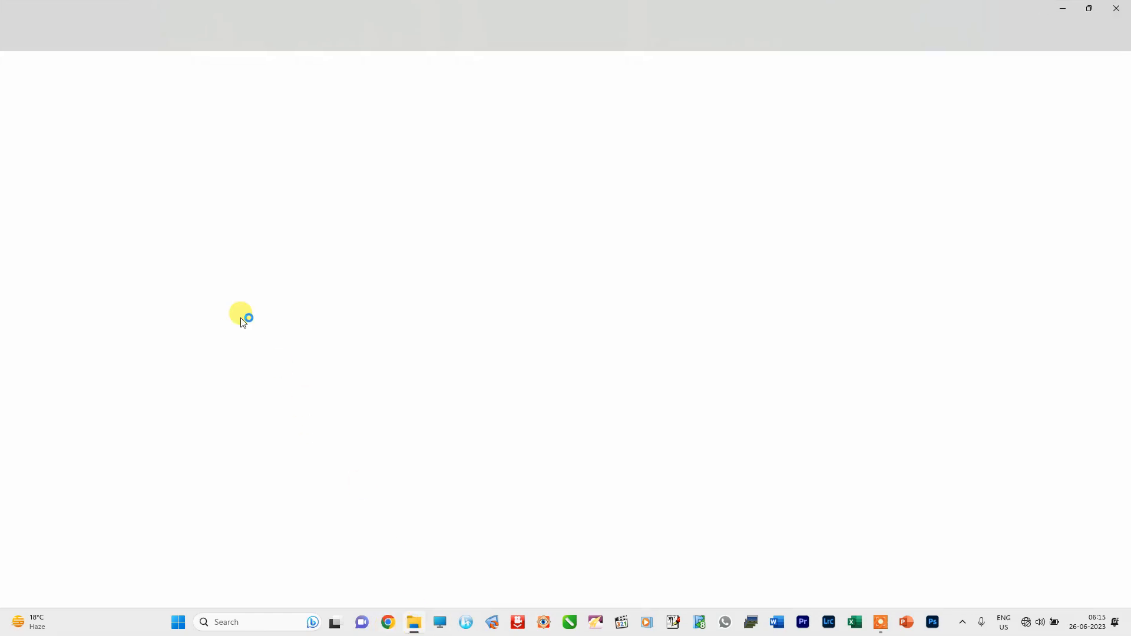
pyautogui.click(477, 321)
pyautogui.doubleClick(477, 321)
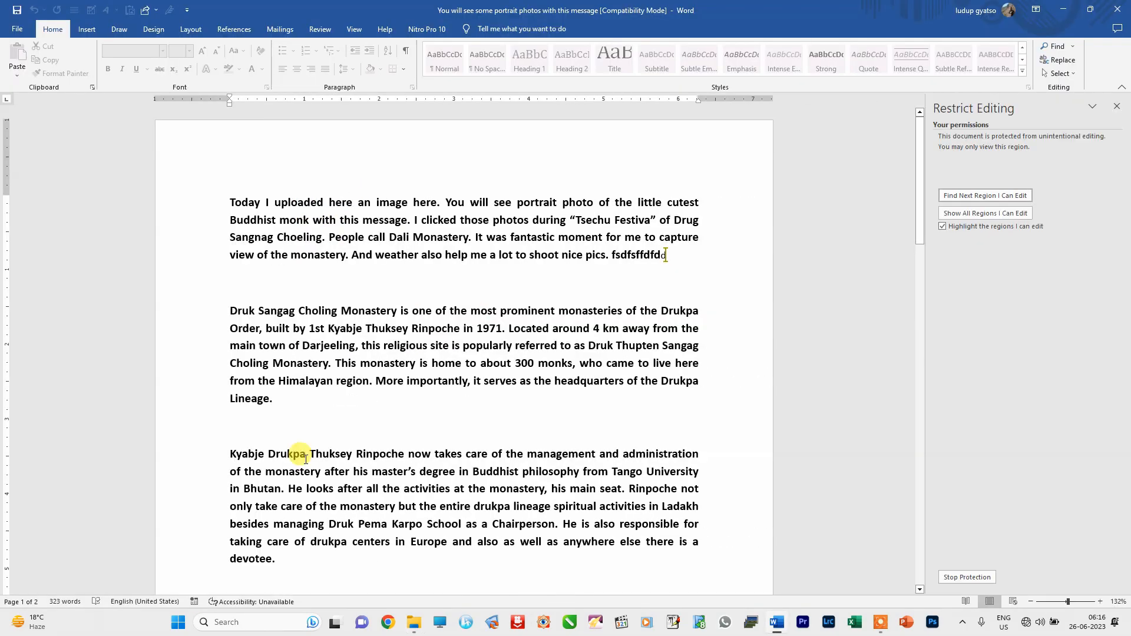
pyautogui.press('d')
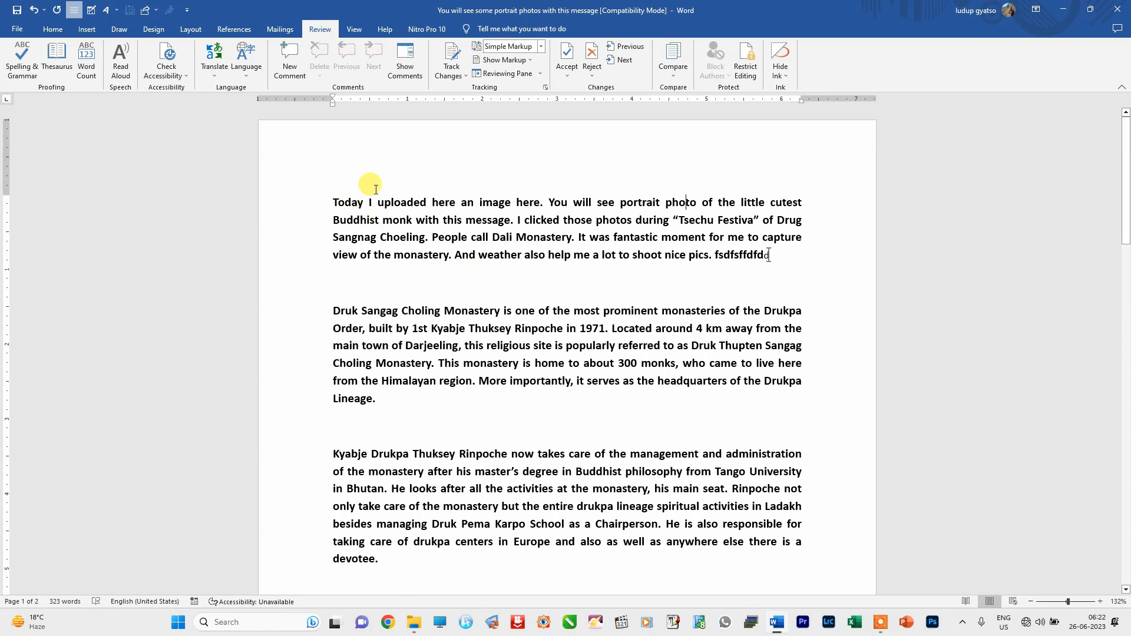
# - Select the first and third paragraphs and make them editable exceptions for Everyone
pyautogui.click(745, 69)
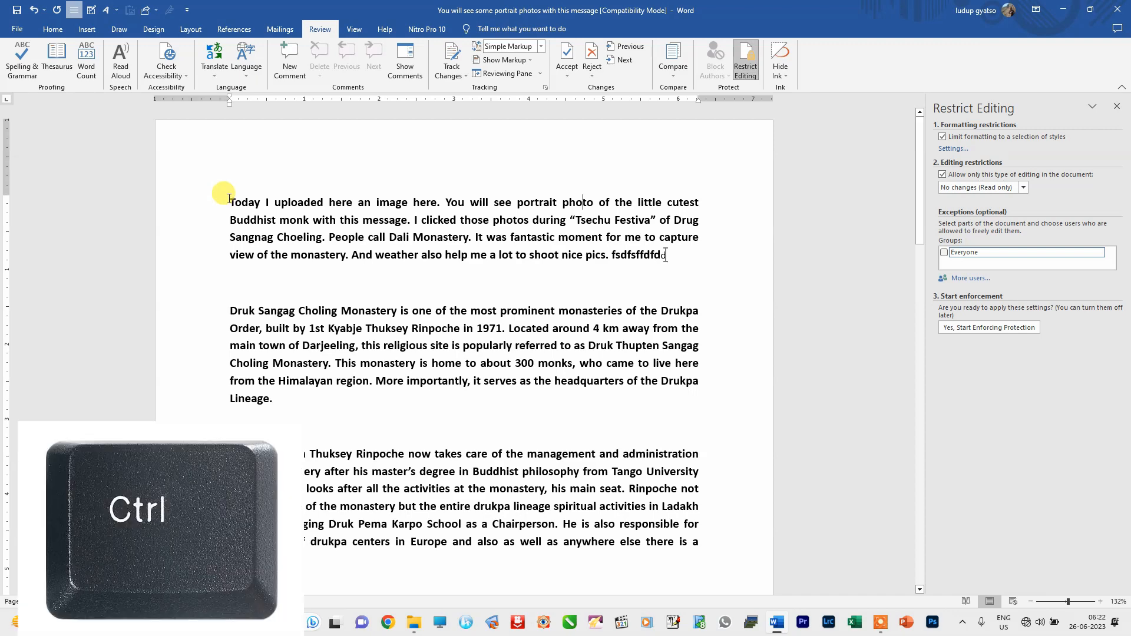
pyautogui.moveTo(229, 198); pyautogui.dragTo(671, 263)
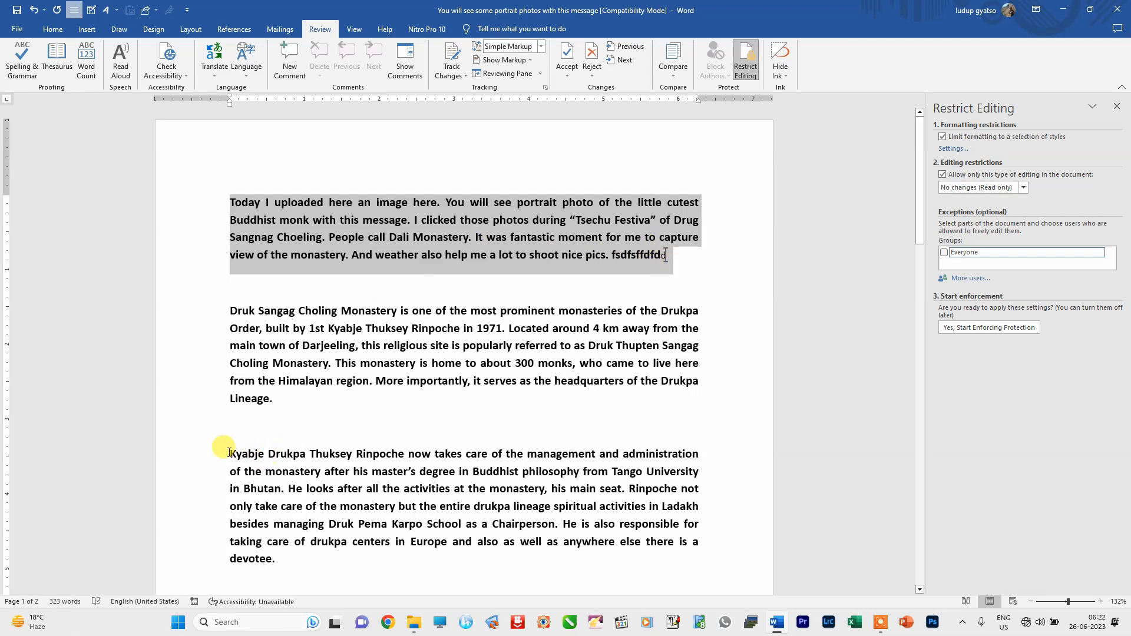
pyautogui.moveTo(229, 454); pyautogui.dragTo(285, 546)
pyautogui.click(944, 252)
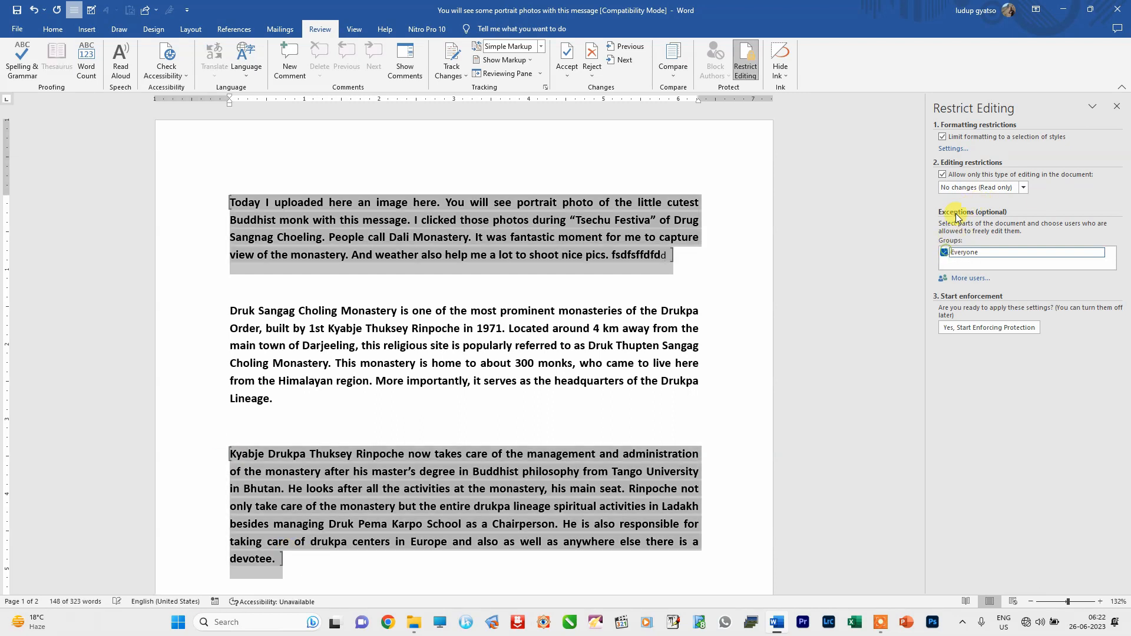
# - Enforce protection with the password and close the document
pyautogui.click(965, 329)
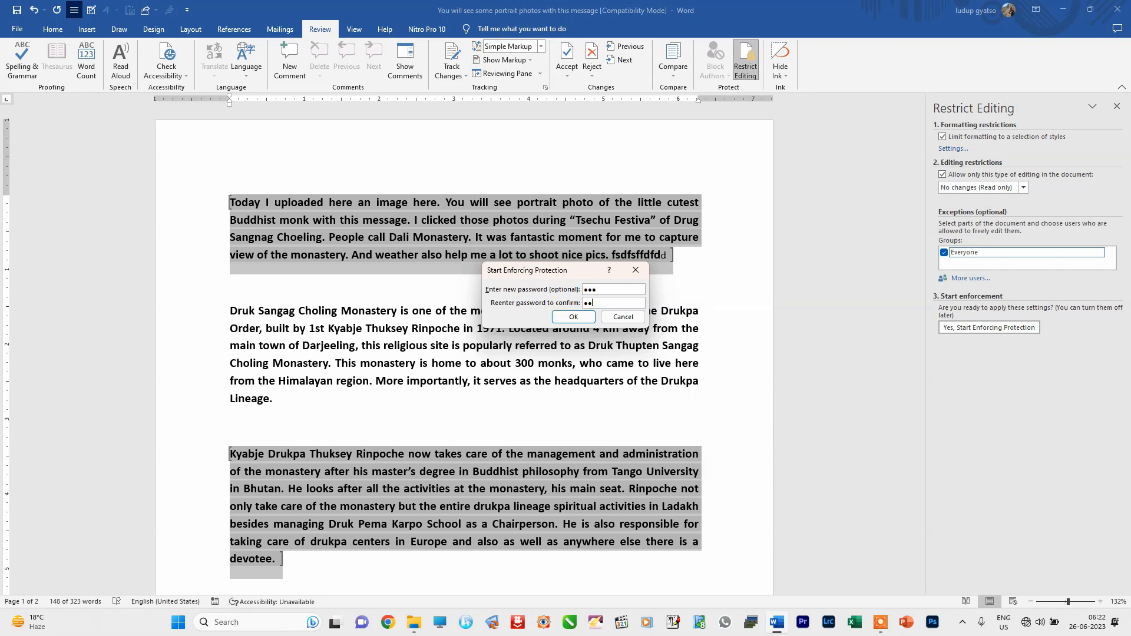
pyautogui.click(572, 317)
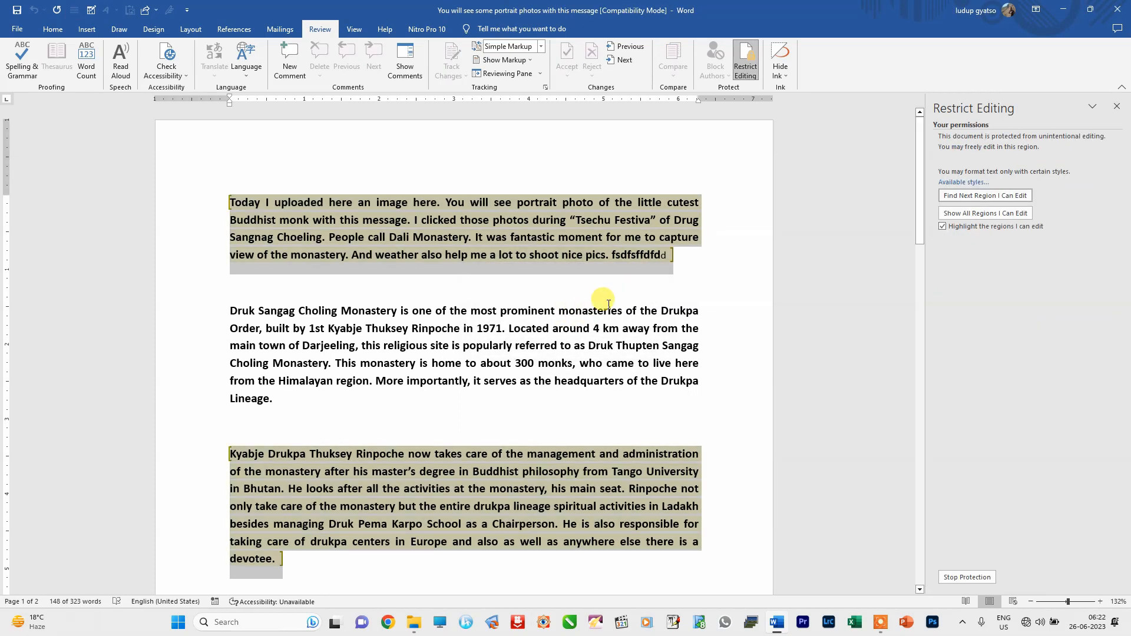
pyautogui.click(1119, 11)
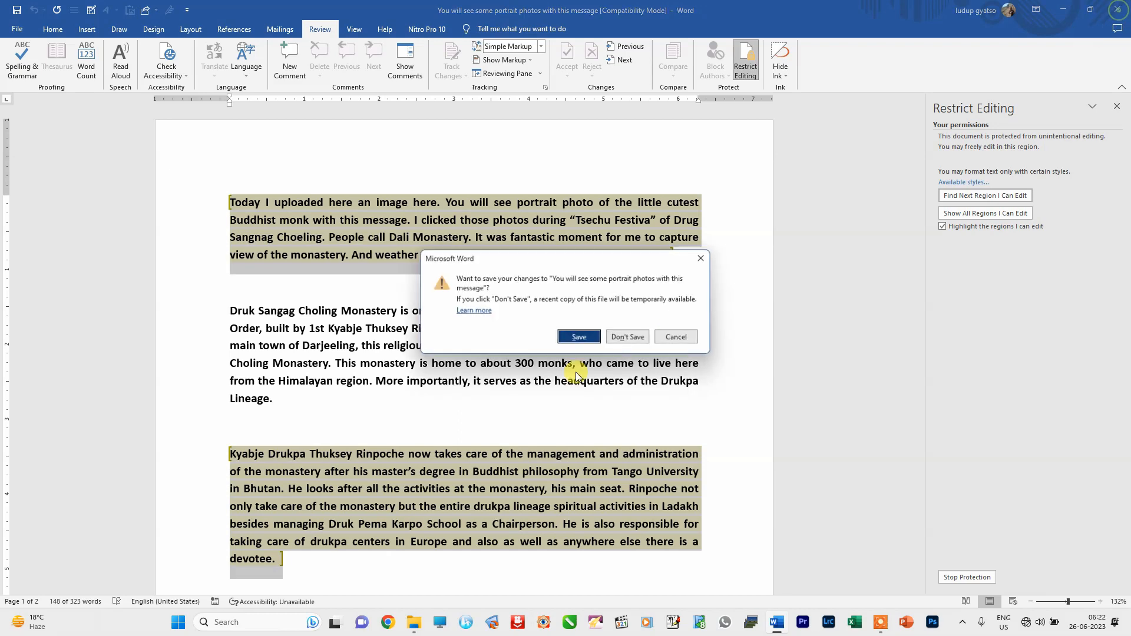
# - Save the changes and reopen the document from the Desktop folder
pyautogui.click(579, 342)
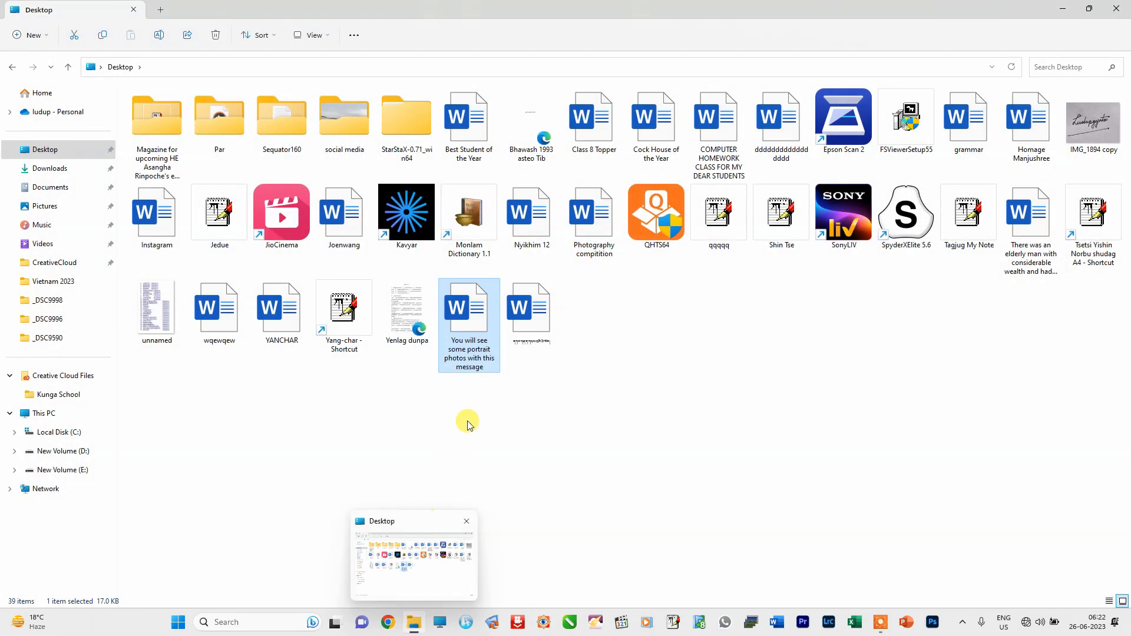
pyautogui.doubleClick(482, 318)
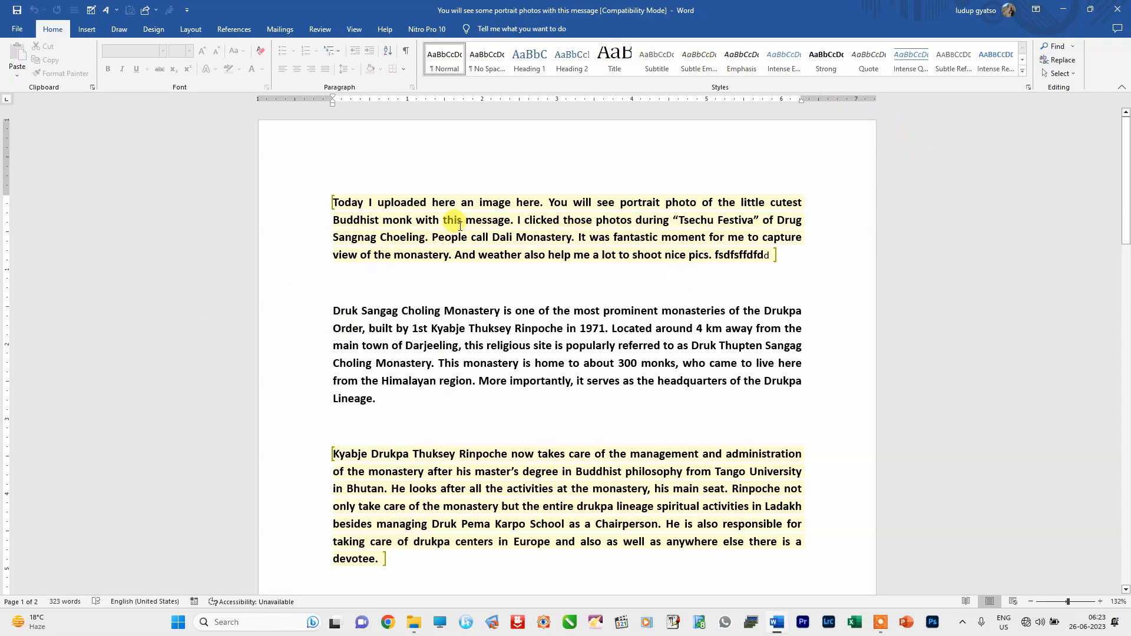
# - Type 'fdfdfdsf' before 'Today' and delete it, then confirm the second paragraph refuses edits
pyautogui.click(334, 203)
pyautogui.write('fdfdfdsf')
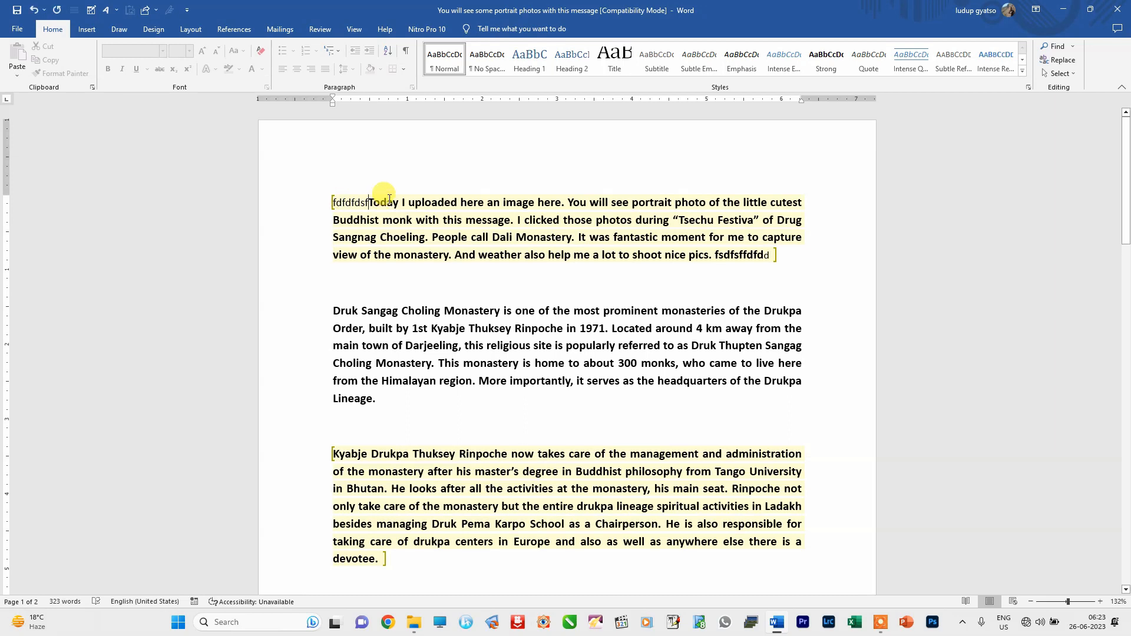
pyautogui.press('BackSpace')
pyautogui.press('BackSpace')
pyautogui.press('BackSpace')
pyautogui.press('BackSpace')
pyautogui.press('BackSpace')
pyautogui.press('BackSpace')
pyautogui.press('BackSpace')
pyautogui.press('BackSpace')
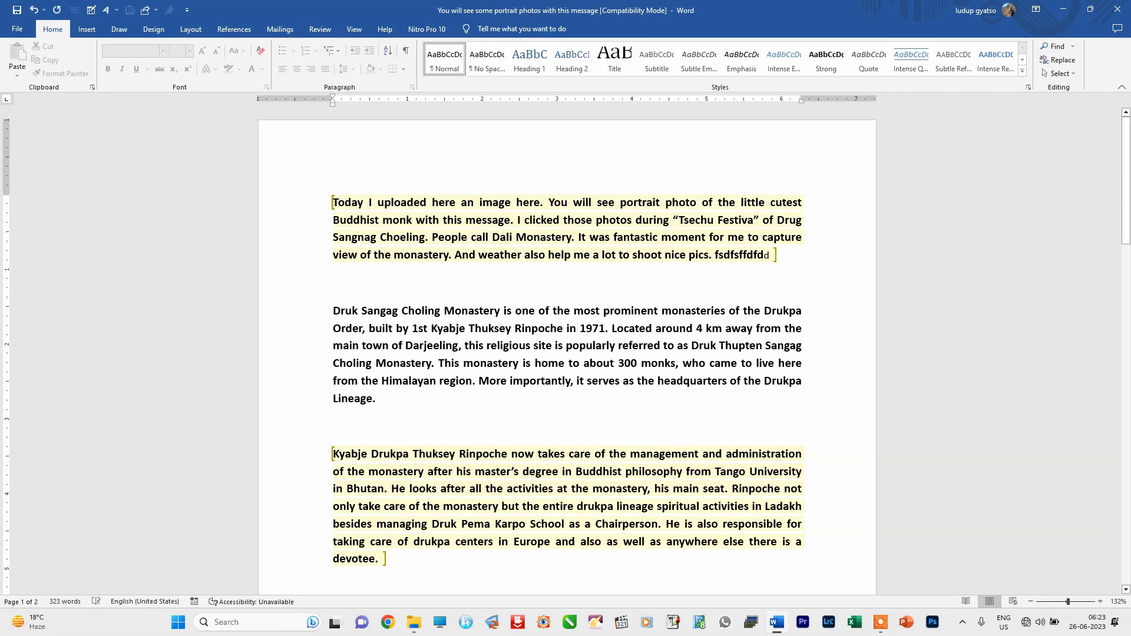
pyautogui.click(334, 311)
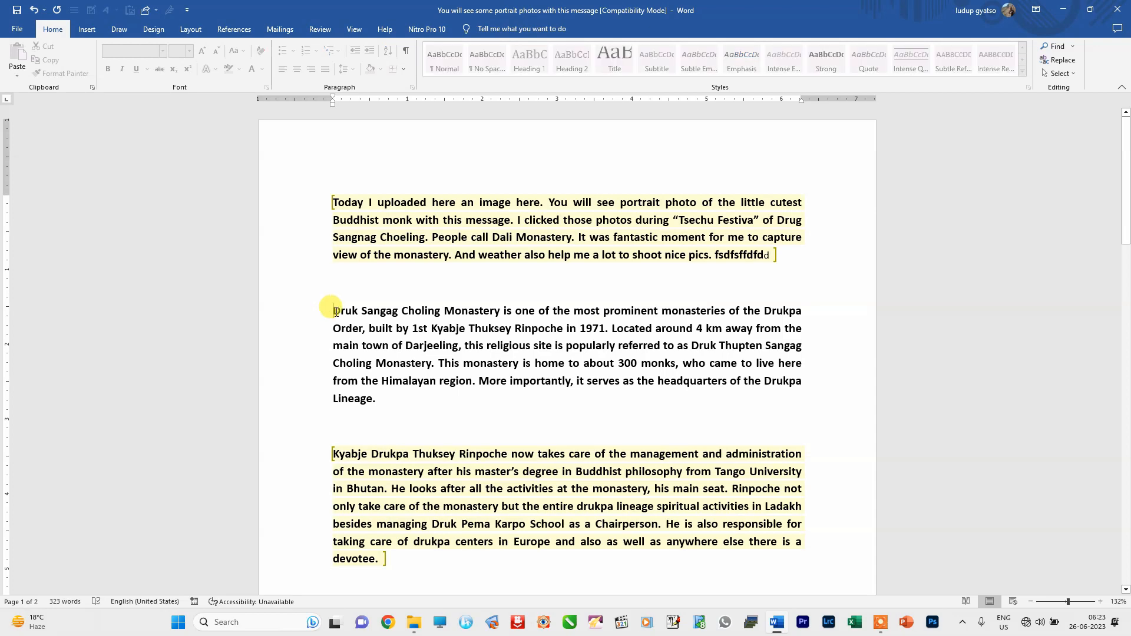
pyautogui.press('f')
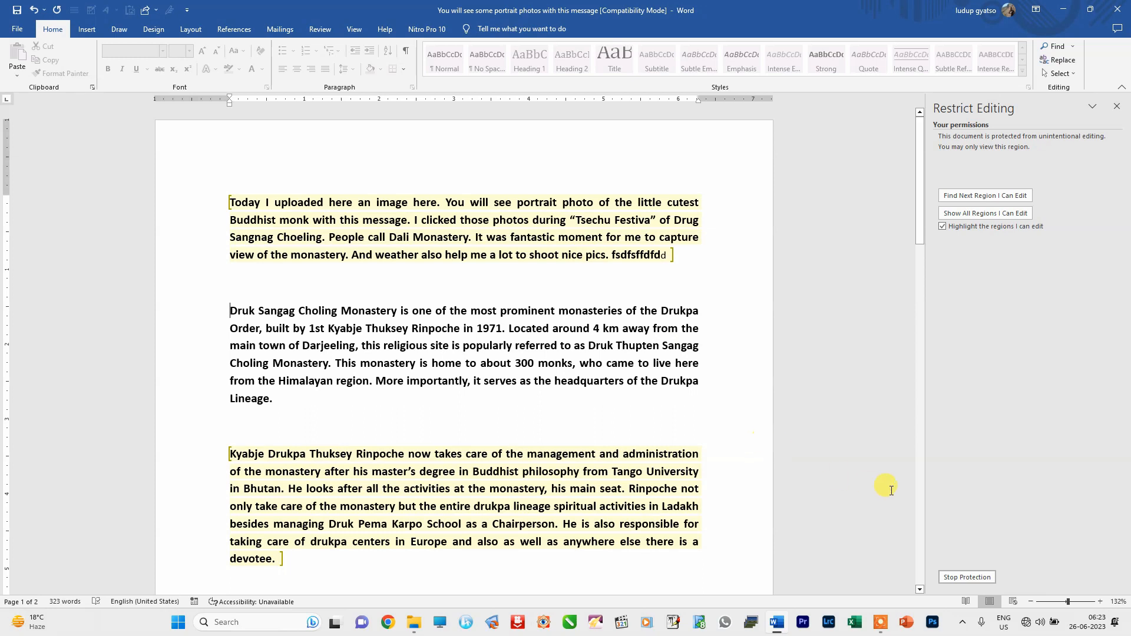
# - Stop protection with the password, uncheck the editing restriction, and remove the leftover exceptions
pyautogui.click(966, 578)
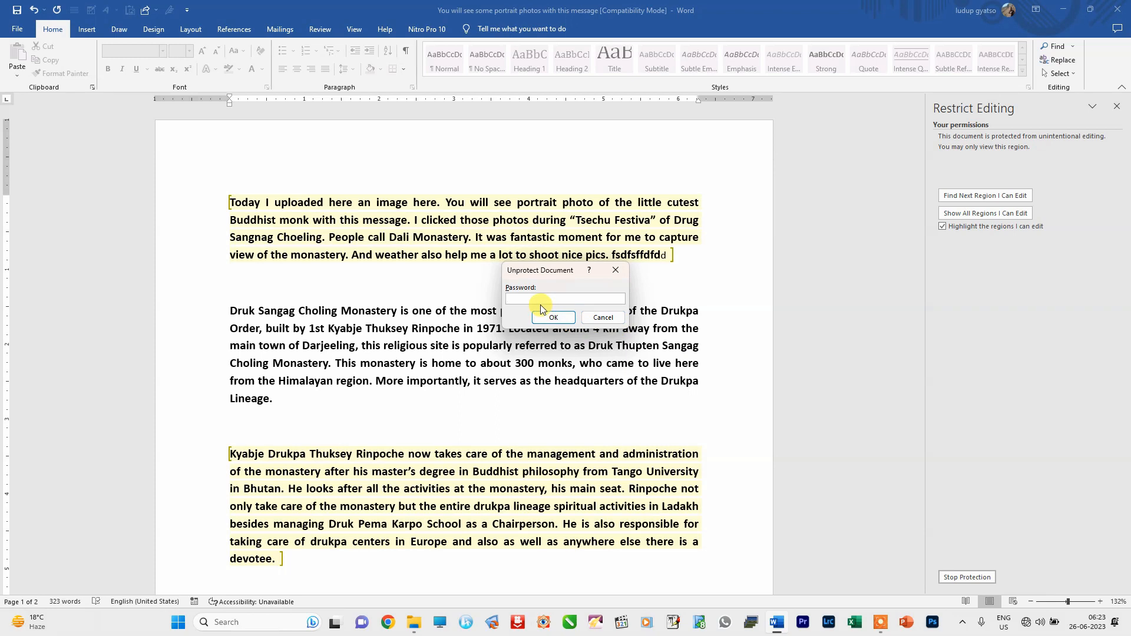
pyautogui.write('123')
pyautogui.click(554, 319)
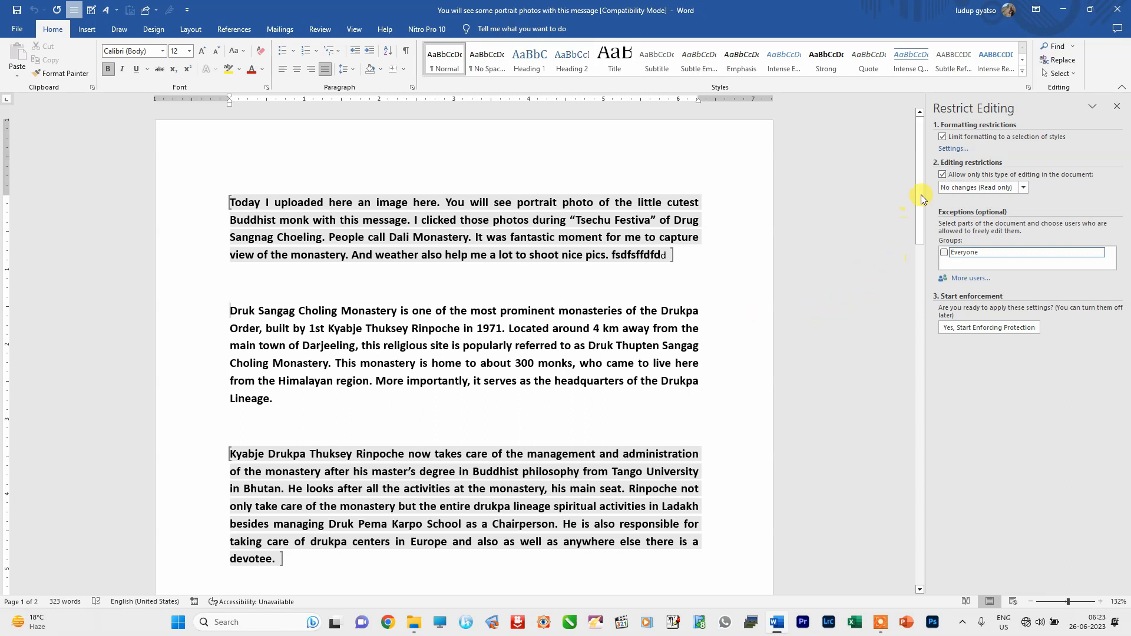
pyautogui.click(943, 175)
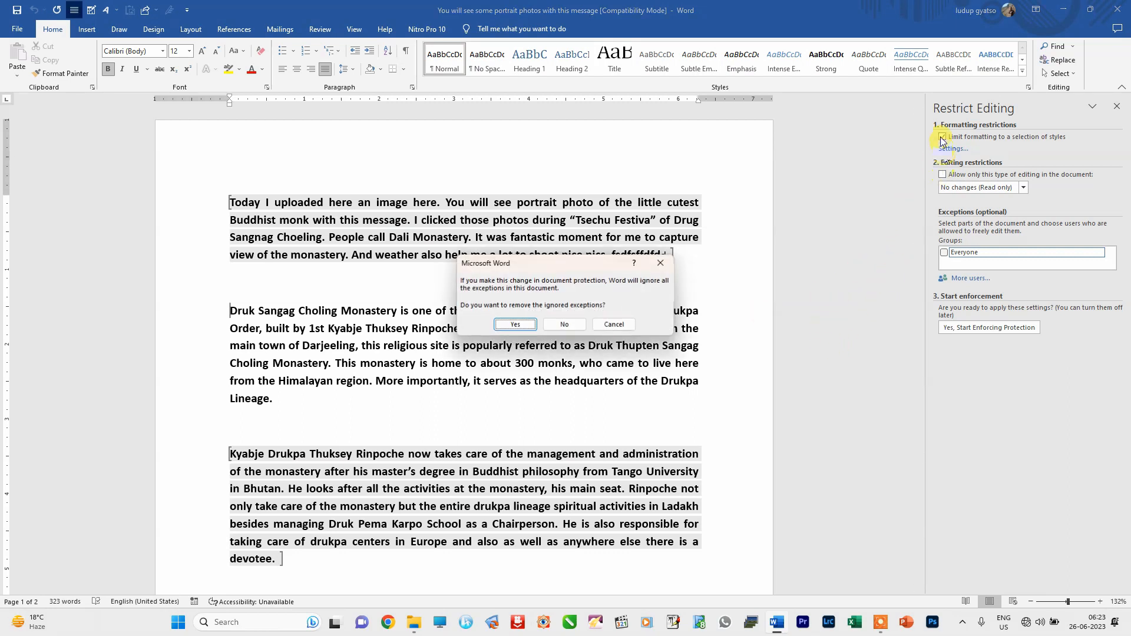
pyautogui.click(514, 327)
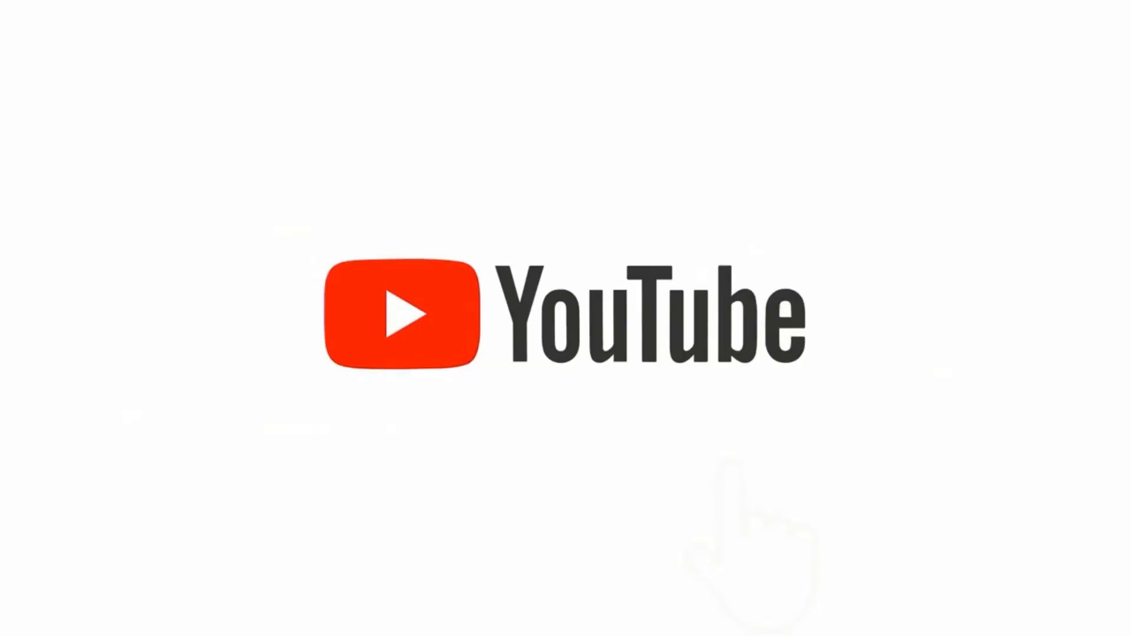